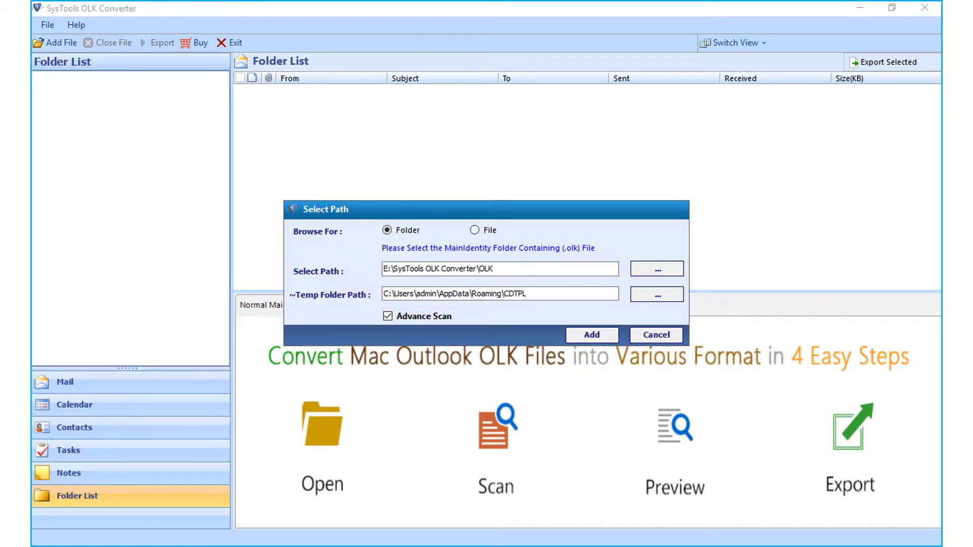
Step: Add the chosen OLK folder so it is scanned and its mailbox folders, including INBOX, are listed
{"action": "left_click", "coordinate": [591, 335]}
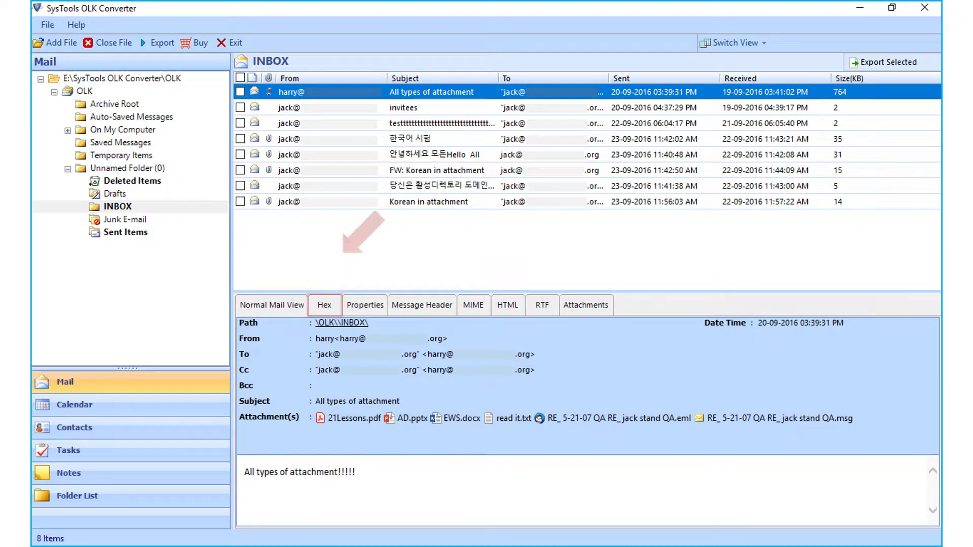
Step: View the 'All types of attachment' message in Hex, Properties and Message Header previews
{"action": "left_click", "coordinate": [324, 304]}
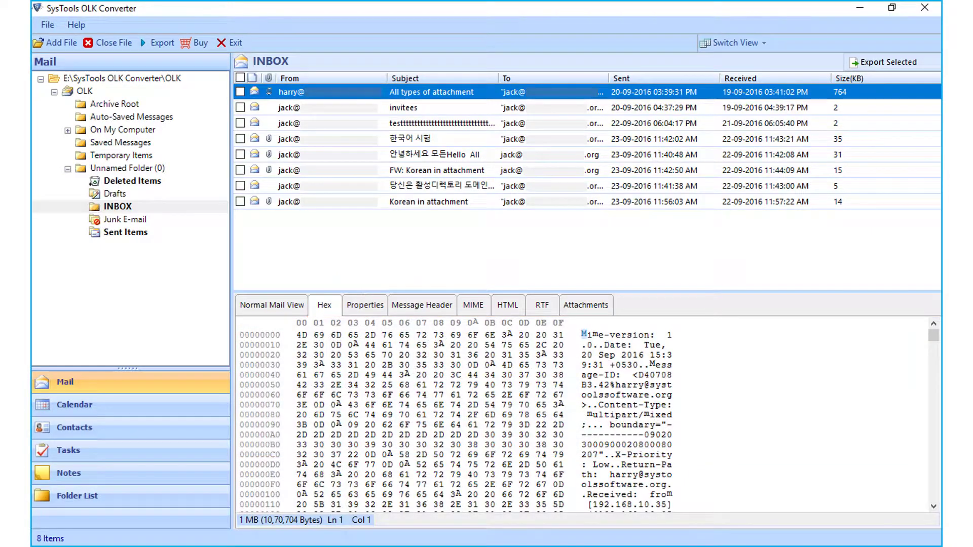
{"action": "left_click", "coordinate": [365, 304]}
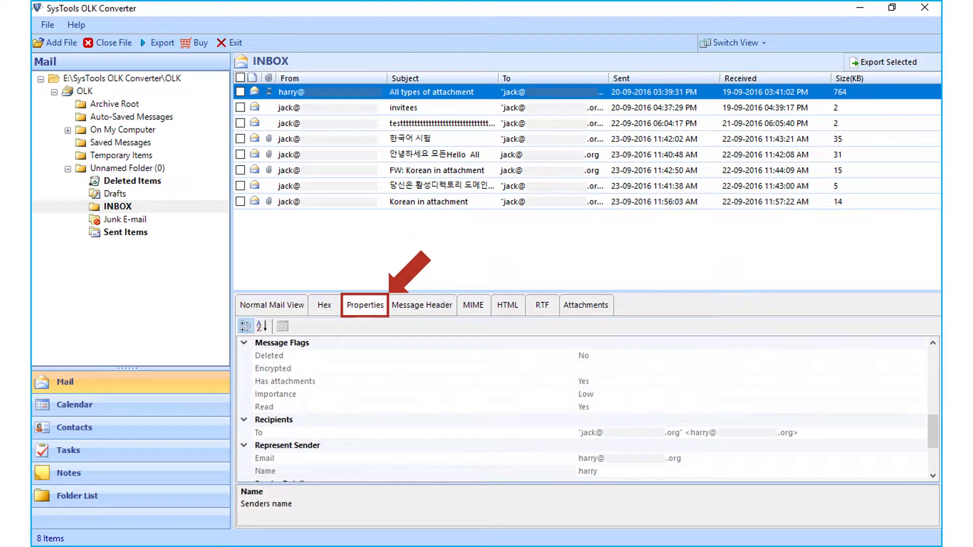
{"action": "left_click", "coordinate": [421, 305]}
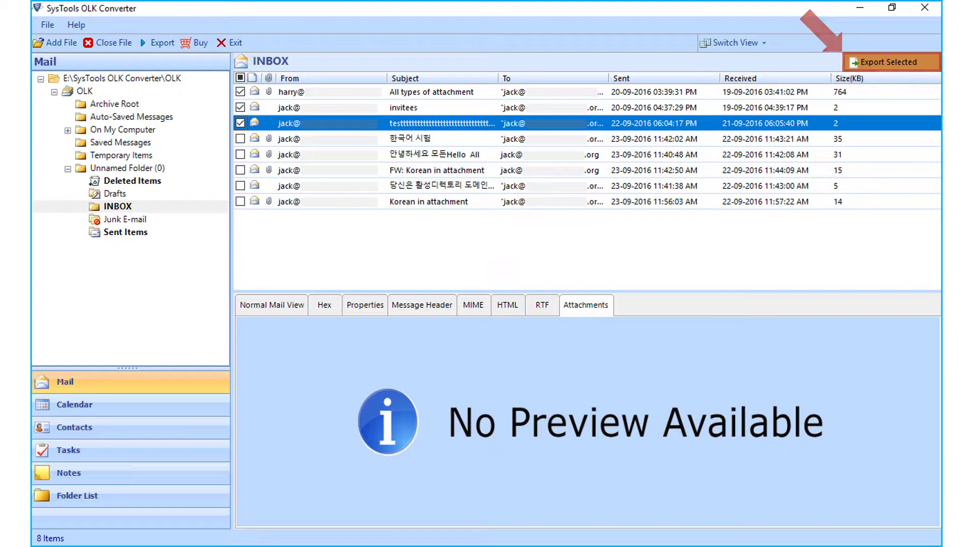
Step: Bring up Export for the three checked INBOX messages, then cancel the Export Option dialog
{"action": "right_click", "coordinate": [381, 127]}
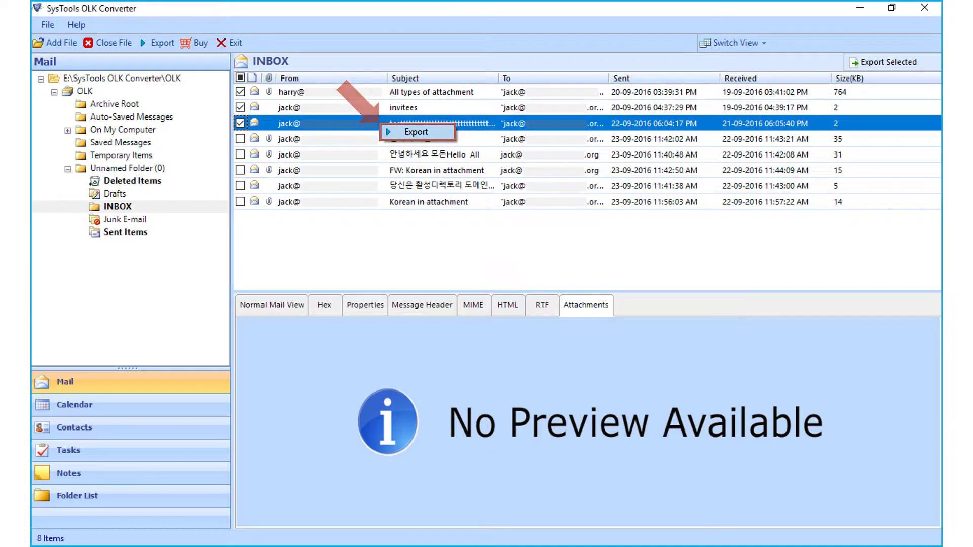
{"action": "left_click", "coordinate": [416, 131]}
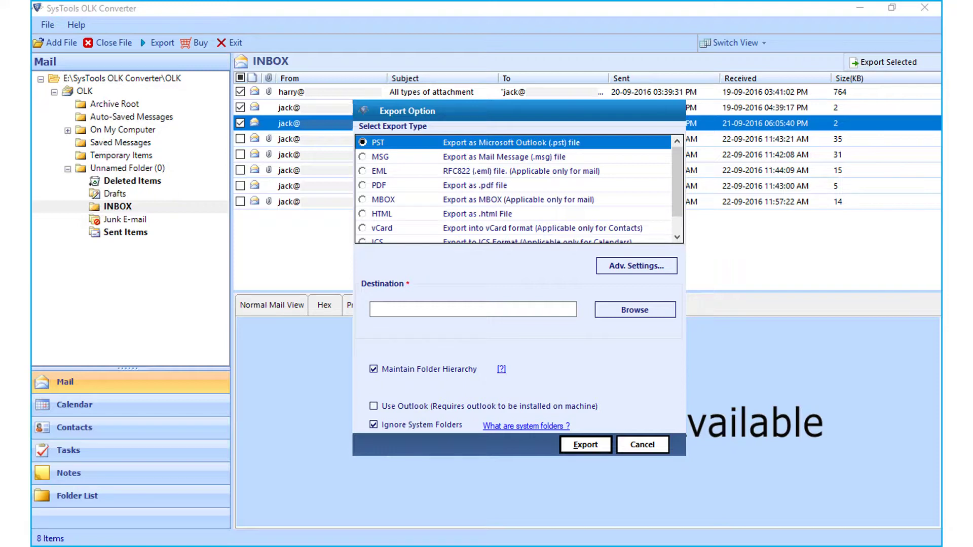
{"action": "left_click", "coordinate": [642, 444]}
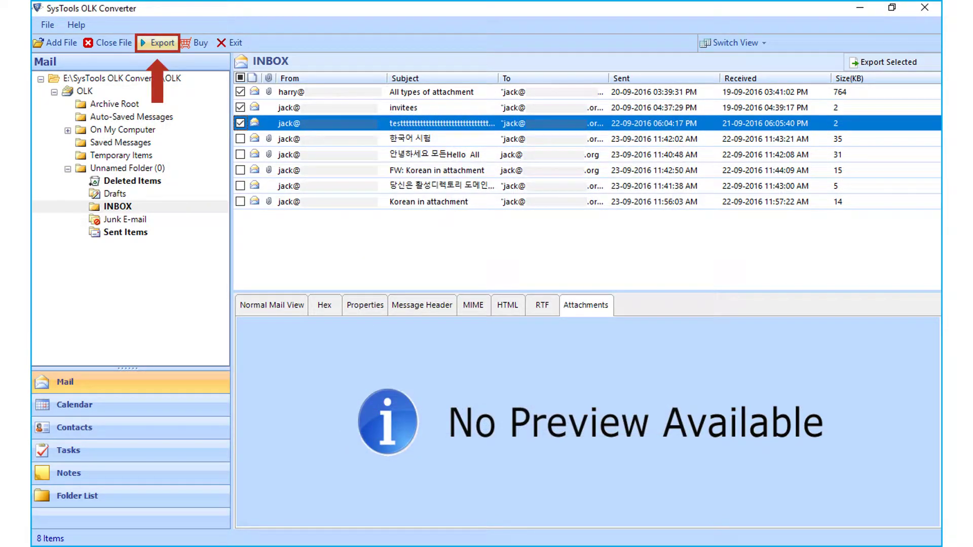
Step: Start a mailbox export and move through MSG, EML, MBOX, HTML, vCard and ICS to Office 365 as the export type
{"action": "left_click", "coordinate": [157, 42]}
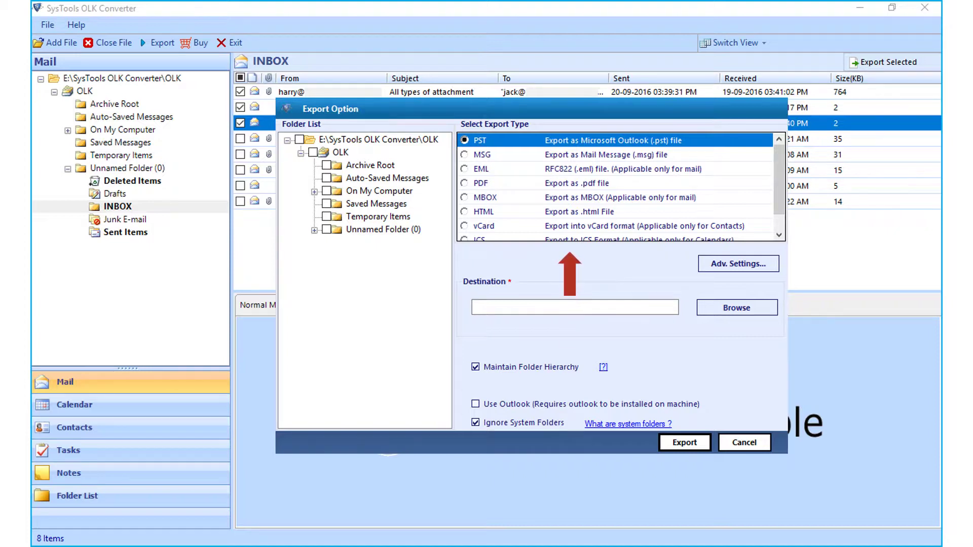
{"action": "key", "text": "Down"}
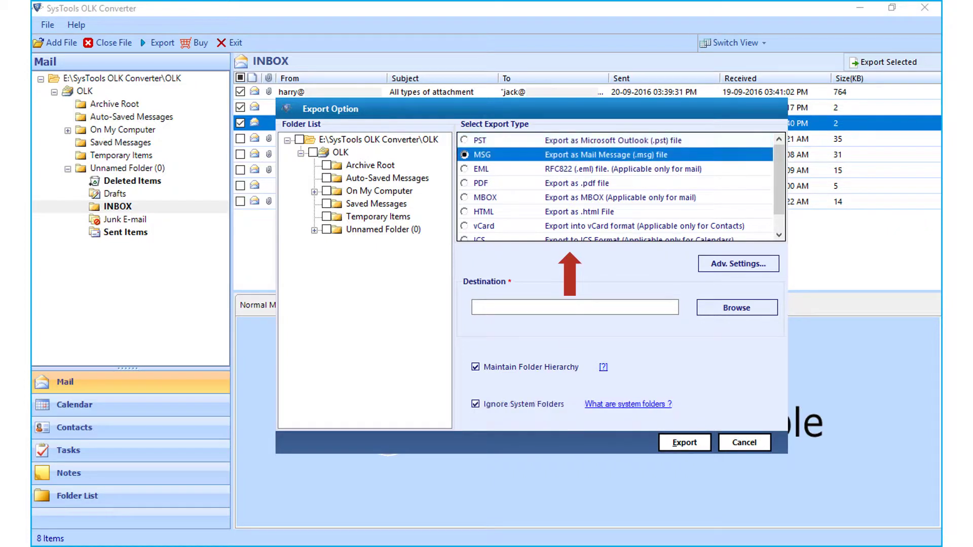
{"action": "key", "text": "Down"}
{"action": "key", "text": "Down"}
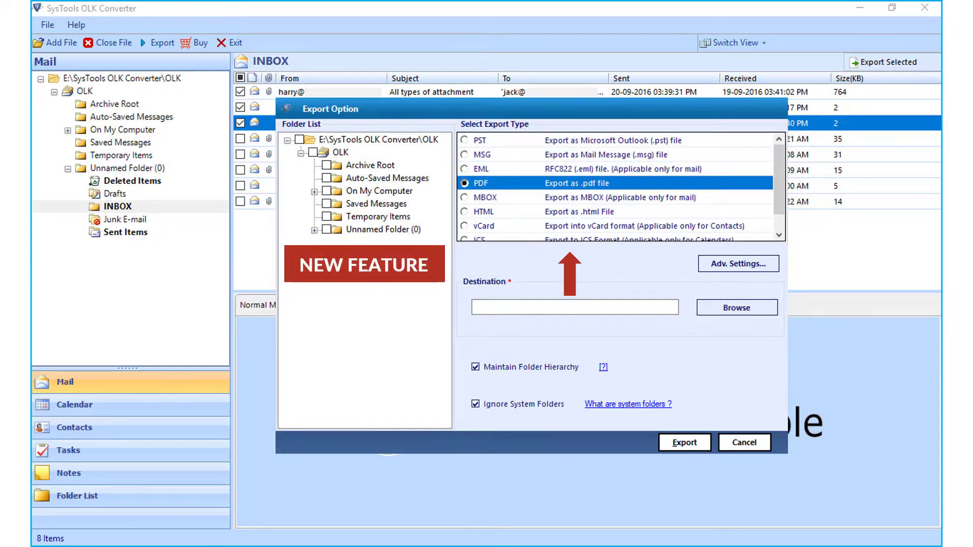
{"action": "key", "text": "Down"}
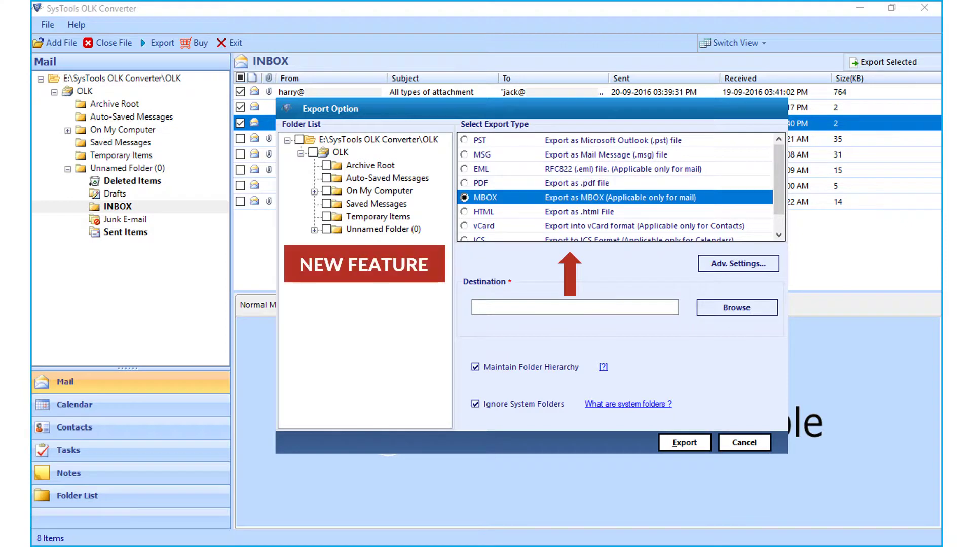
{"action": "key", "text": "Down"}
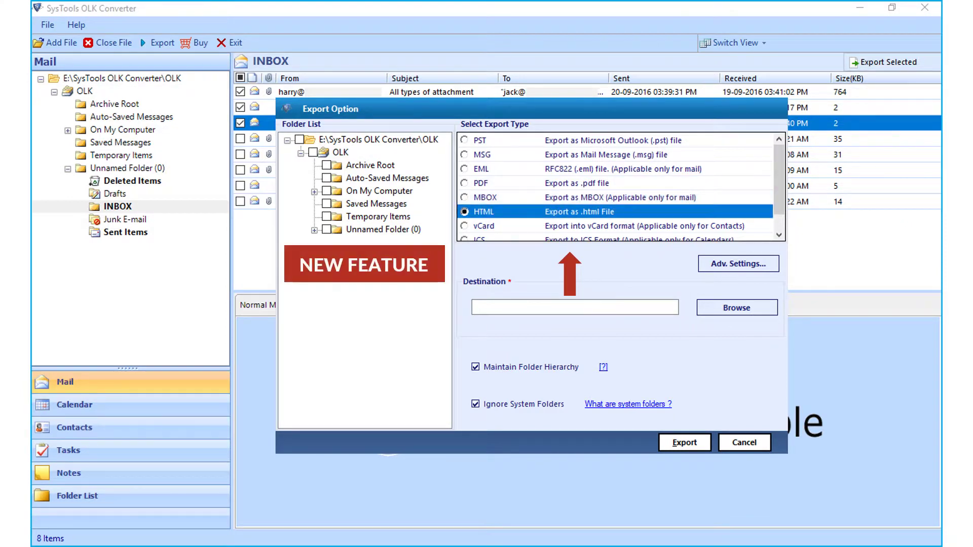
{"action": "key", "text": "Down"}
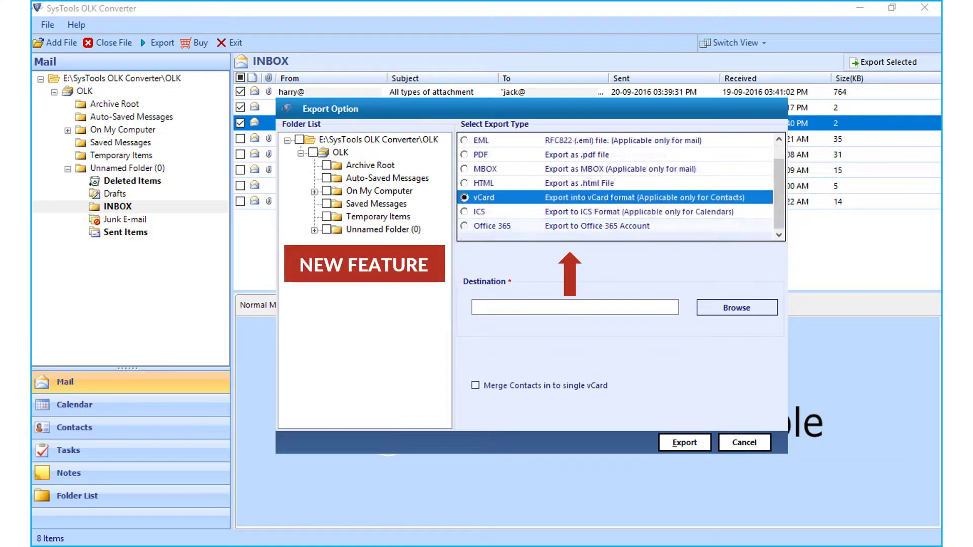
{"action": "key", "text": "Down"}
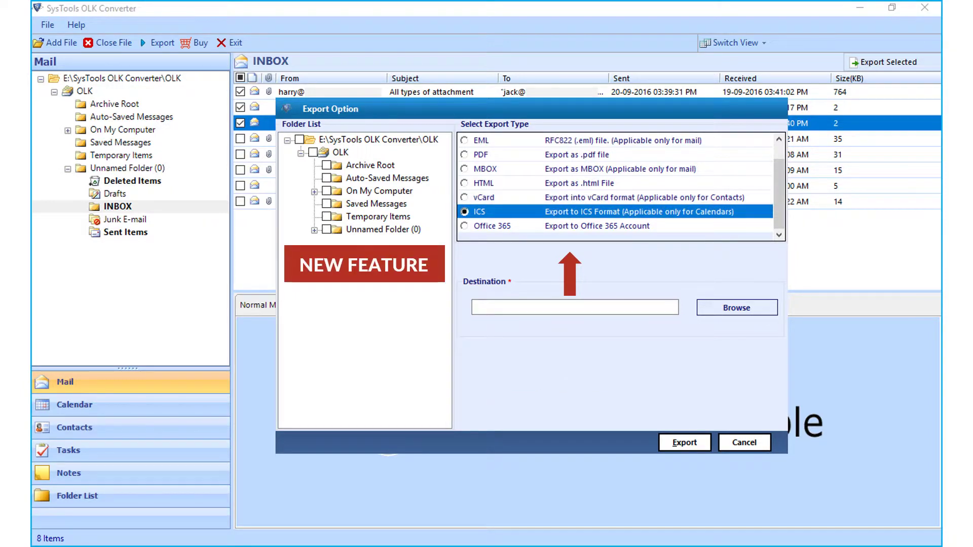
{"action": "key", "text": "Down"}
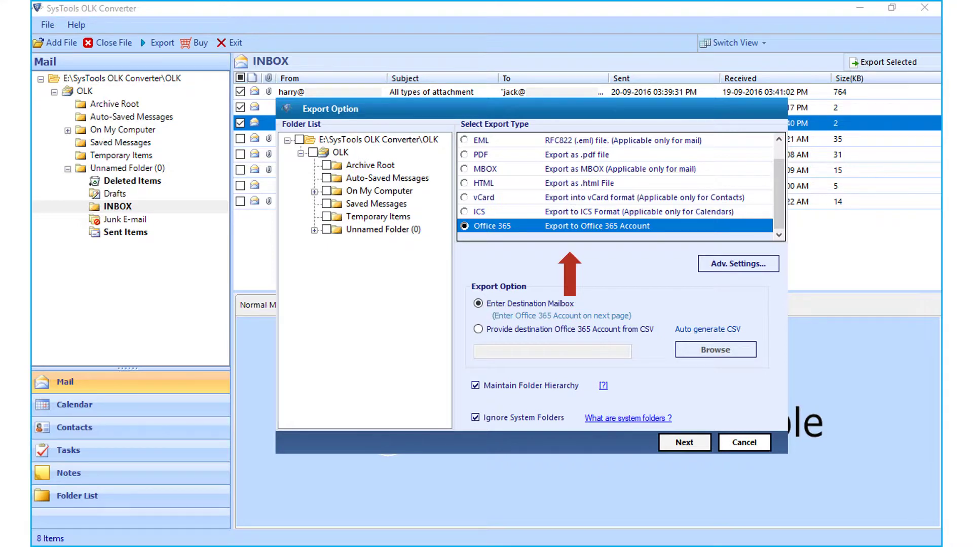
Step: Expand On My Computer to include its subfolders and go to the advanced Office 365 settings for impersonation and admin credentials
{"action": "left_click", "coordinate": [314, 191]}
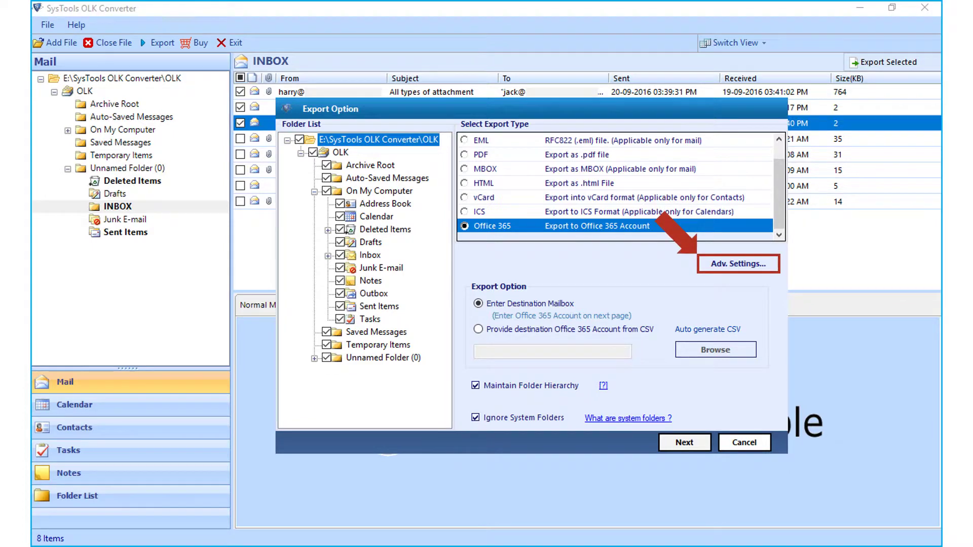
{"action": "left_click", "coordinate": [738, 263]}
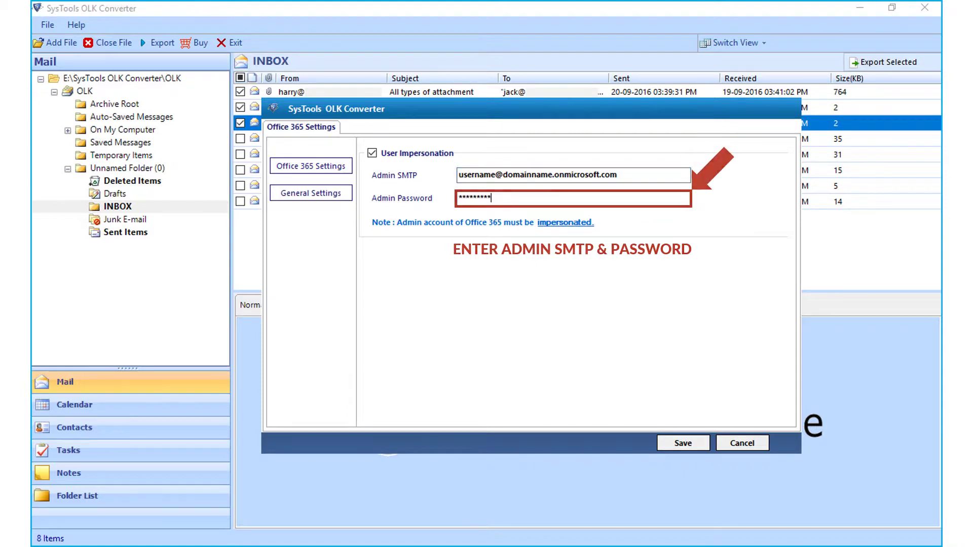
Step: Save the admin account settings, acknowledge the confirmation and move to the general filter settings
{"action": "key", "text": "Return"}
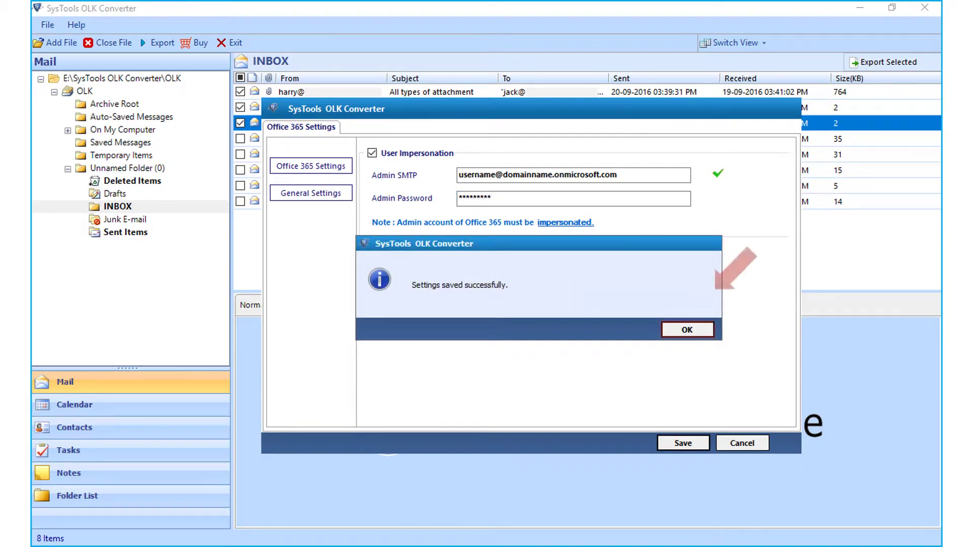
{"action": "key", "text": "Return"}
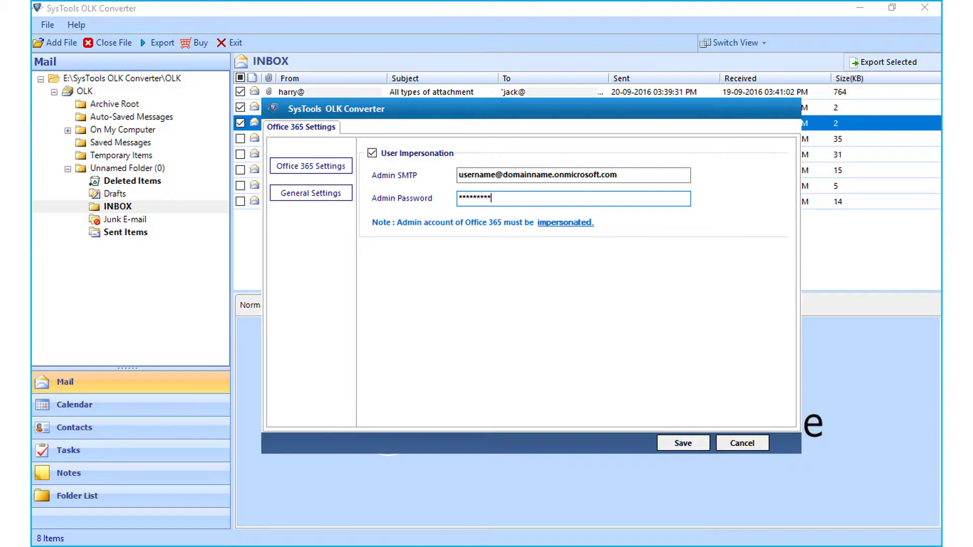
{"action": "left_click", "coordinate": [311, 193]}
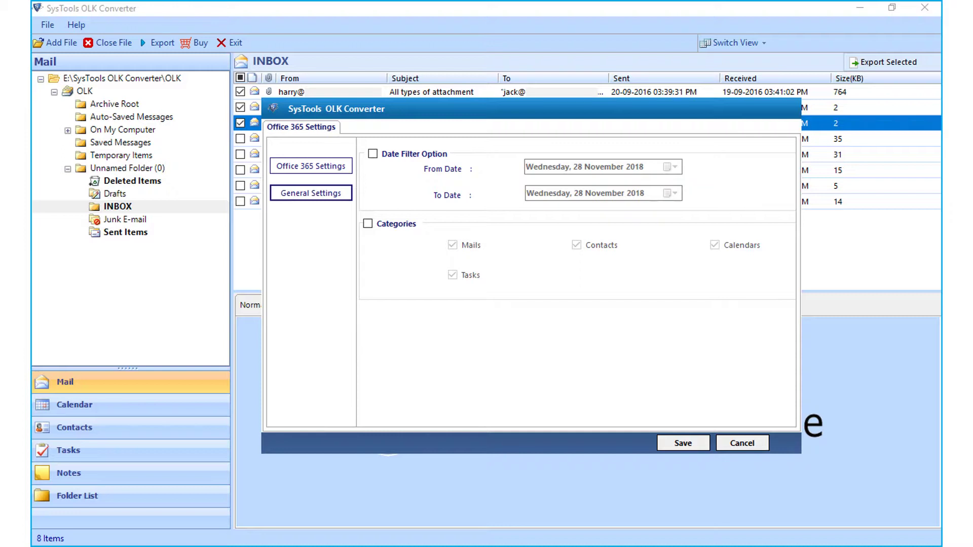
Step: Enable a date filter starting 8 November 2015, enable category filtering, and save the filter settings
{"action": "left_click", "coordinate": [373, 155]}
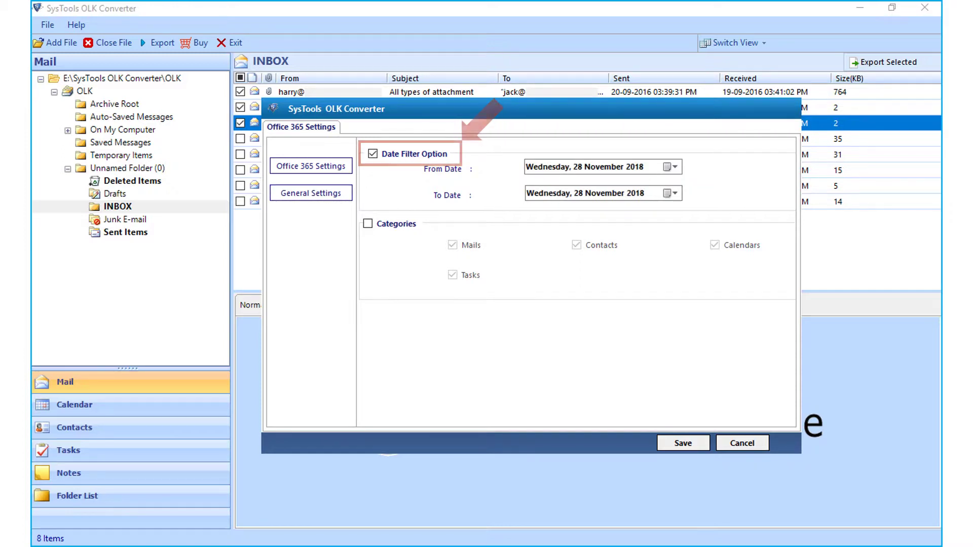
{"action": "left_click", "coordinate": [674, 167]}
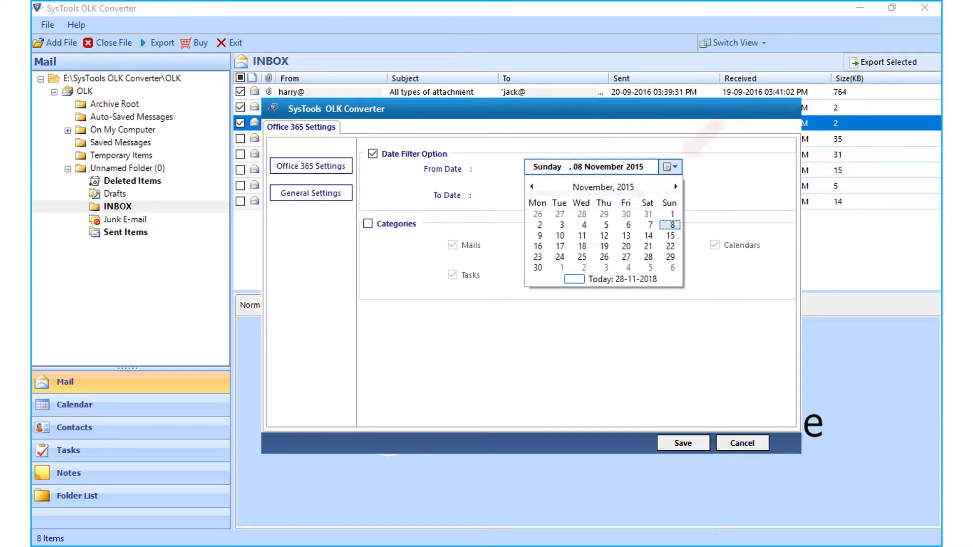
{"action": "left_click", "coordinate": [671, 225]}
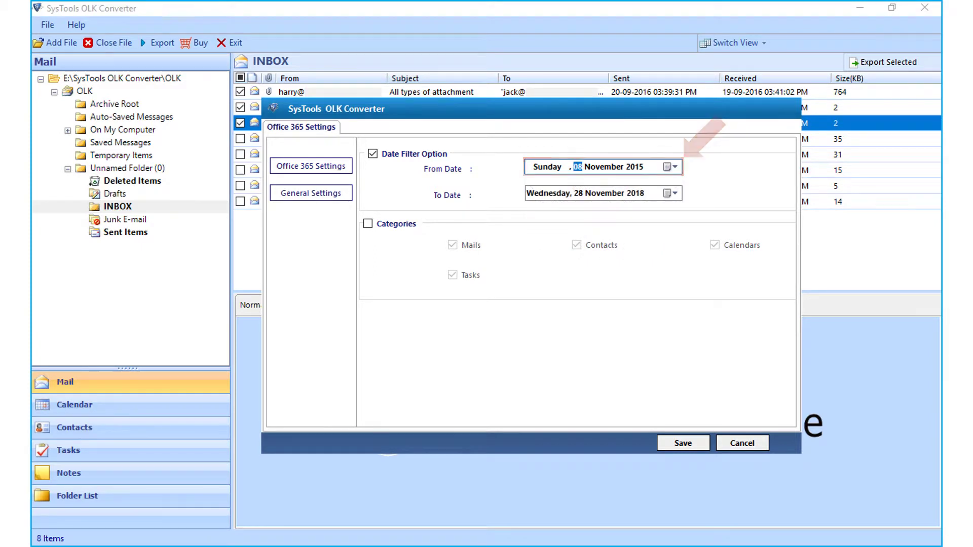
{"action": "left_click", "coordinate": [369, 223]}
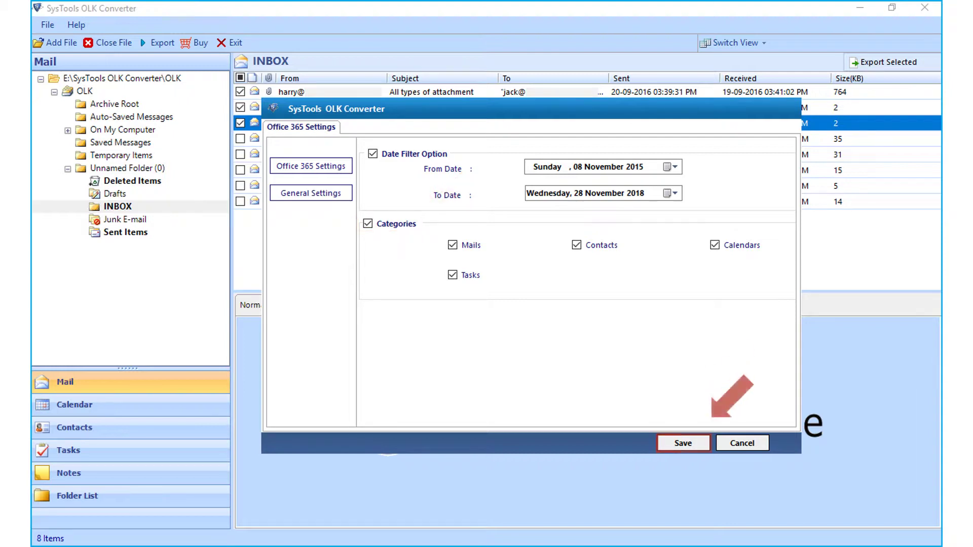
{"action": "left_click", "coordinate": [683, 443]}
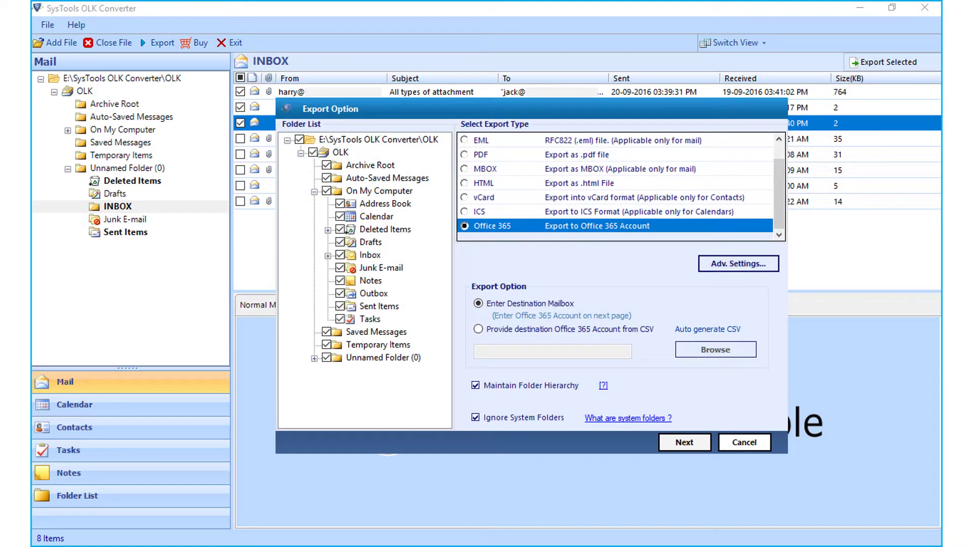
Step: Take destination Office 365 accounts from a CSV and auto-generate and save it as 'Credentials'
{"action": "left_click", "coordinate": [478, 330]}
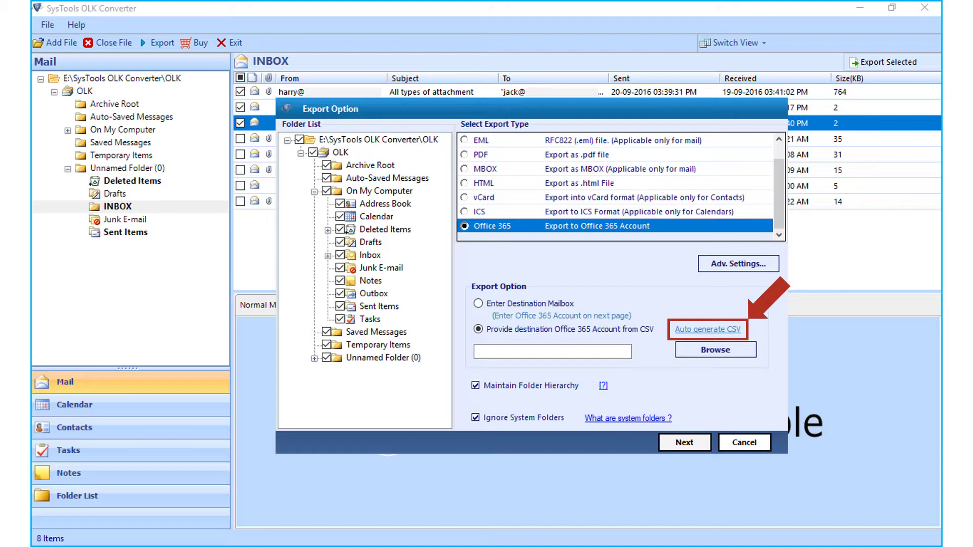
{"action": "left_click", "coordinate": [708, 329]}
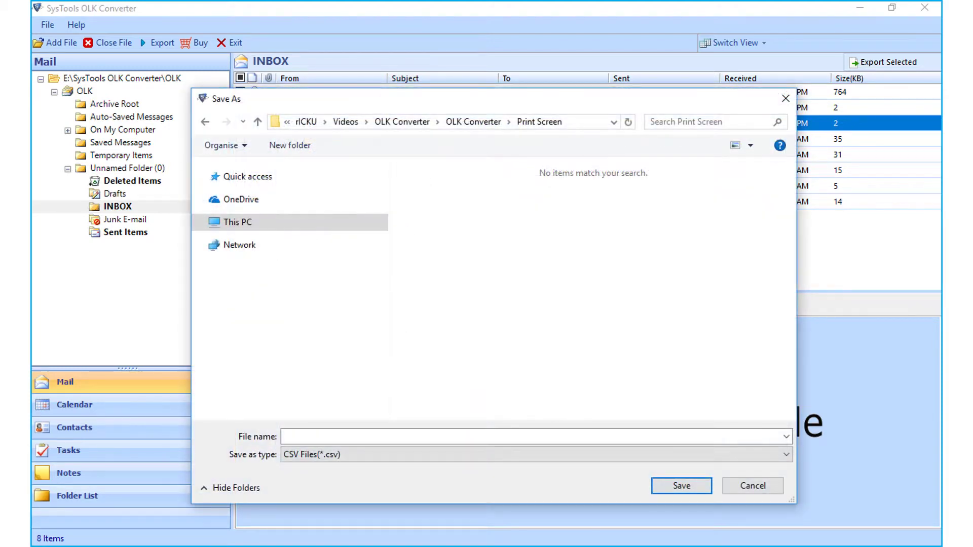
{"action": "type", "text": "Credentials"}
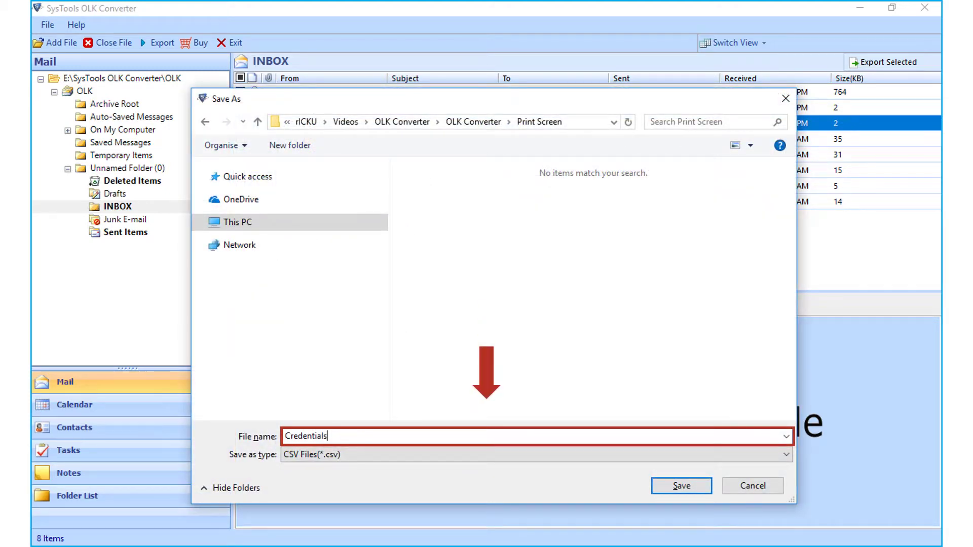
{"action": "left_click", "coordinate": [681, 486]}
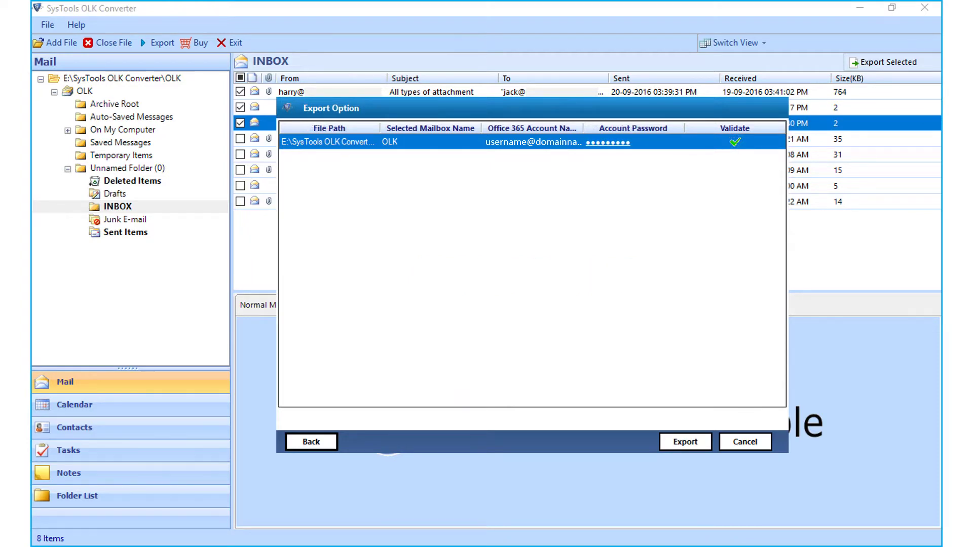
Step: Start exporting the validated OLK mailbox to the Office 365 account
{"action": "left_click", "coordinate": [685, 442]}
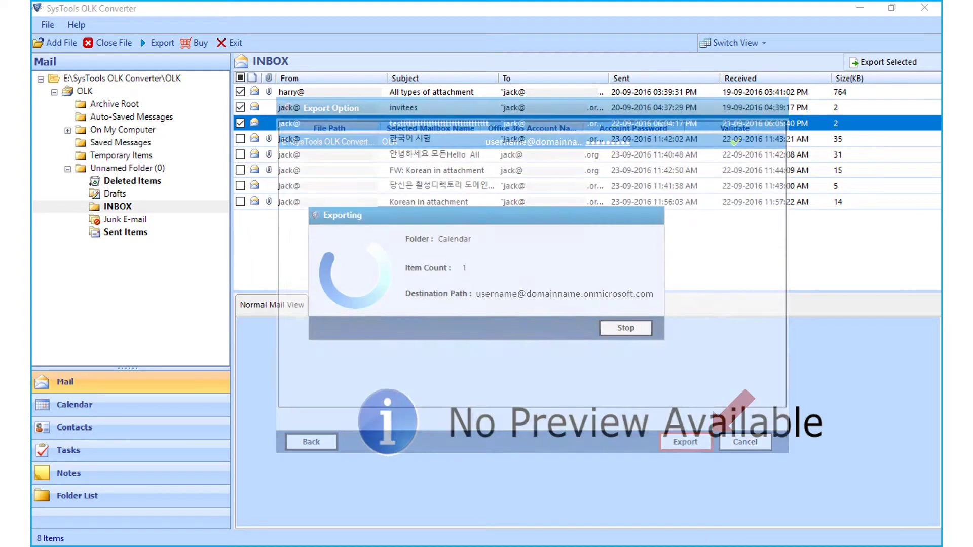